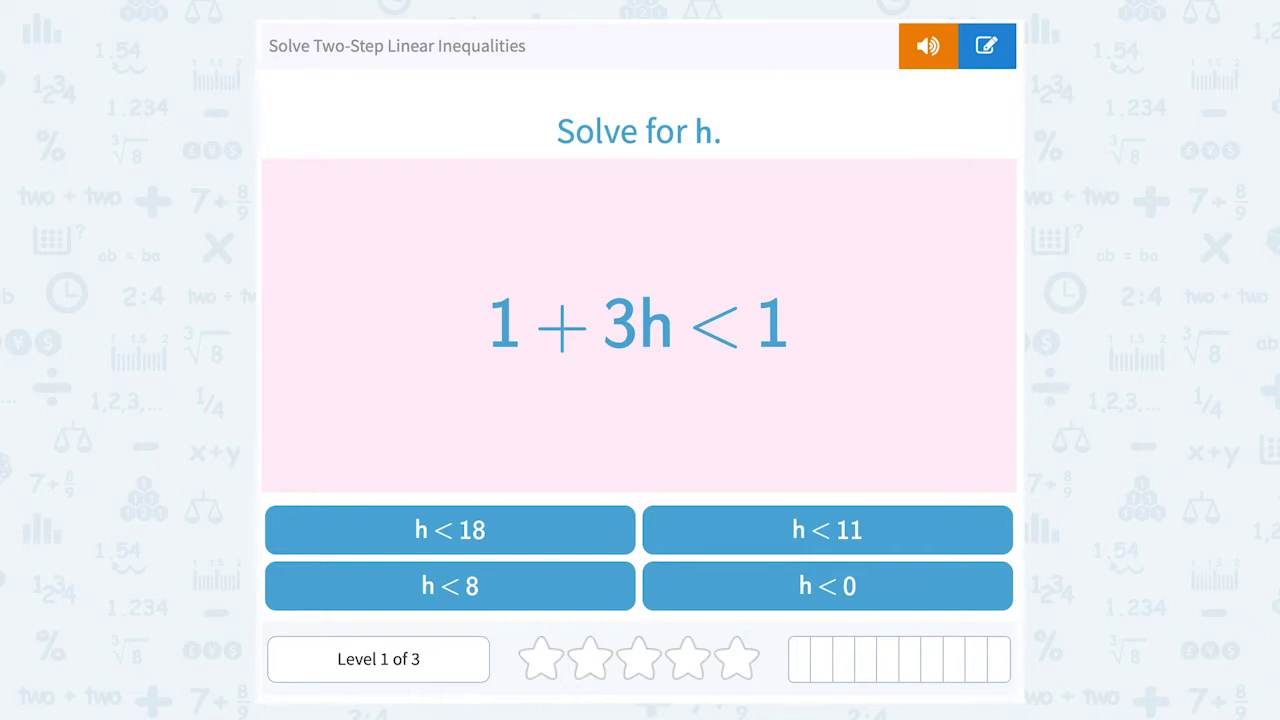
Handwrite 1 + 3h < 1 on the scratchpad and subtract 1 from both sides
{"action": "left_click", "coordinate": [986, 50]}
{"action": "mouse_move", "coordinate": [799, 87]}
{"action": "left_mouse_down"}
{"action": "mouse_move", "coordinate": [802, 130]}
{"action": "mouse_move", "coordinate": [872, 106]}
{"action": "mouse_move", "coordinate": [852, 126]}
{"action": "left_mouse_up"}
{"action": "mouse_move", "coordinate": [886, 78]}
{"action": "left_mouse_down"}
{"action": "mouse_move", "coordinate": [887, 114]}
{"action": "mouse_move", "coordinate": [908, 111]}
{"action": "mouse_move", "coordinate": [909, 130]}
{"action": "mouse_move", "coordinate": [924, 112]}
{"action": "mouse_move", "coordinate": [967, 130]}
{"action": "left_mouse_up"}
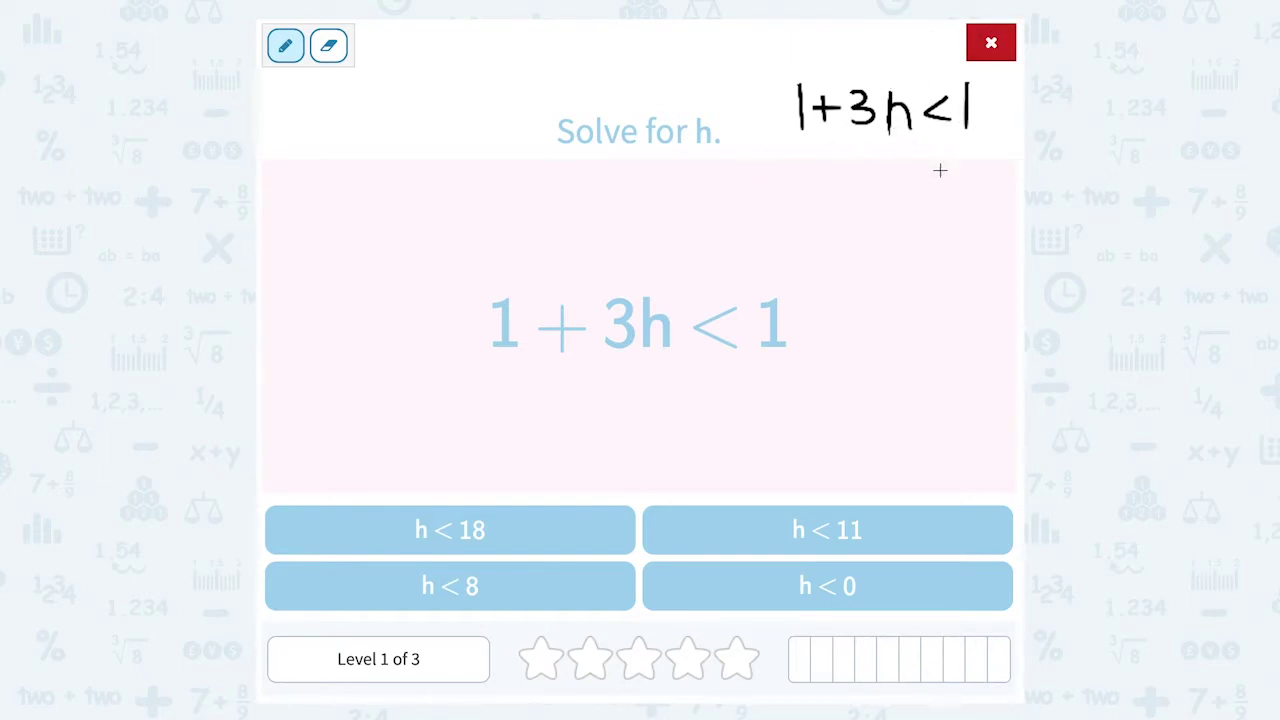
{"action": "mouse_move", "coordinate": [896, 34]}
{"action": "left_mouse_down"}
{"action": "mouse_move", "coordinate": [898, 62]}
{"action": "mouse_move", "coordinate": [918, 49]}
{"action": "left_mouse_up"}
{"action": "left_click_drag", "start_coordinate": [763, 145], "coordinate": [801, 158]}
{"action": "left_click_drag", "start_coordinate": [941, 147], "coordinate": [967, 165]}
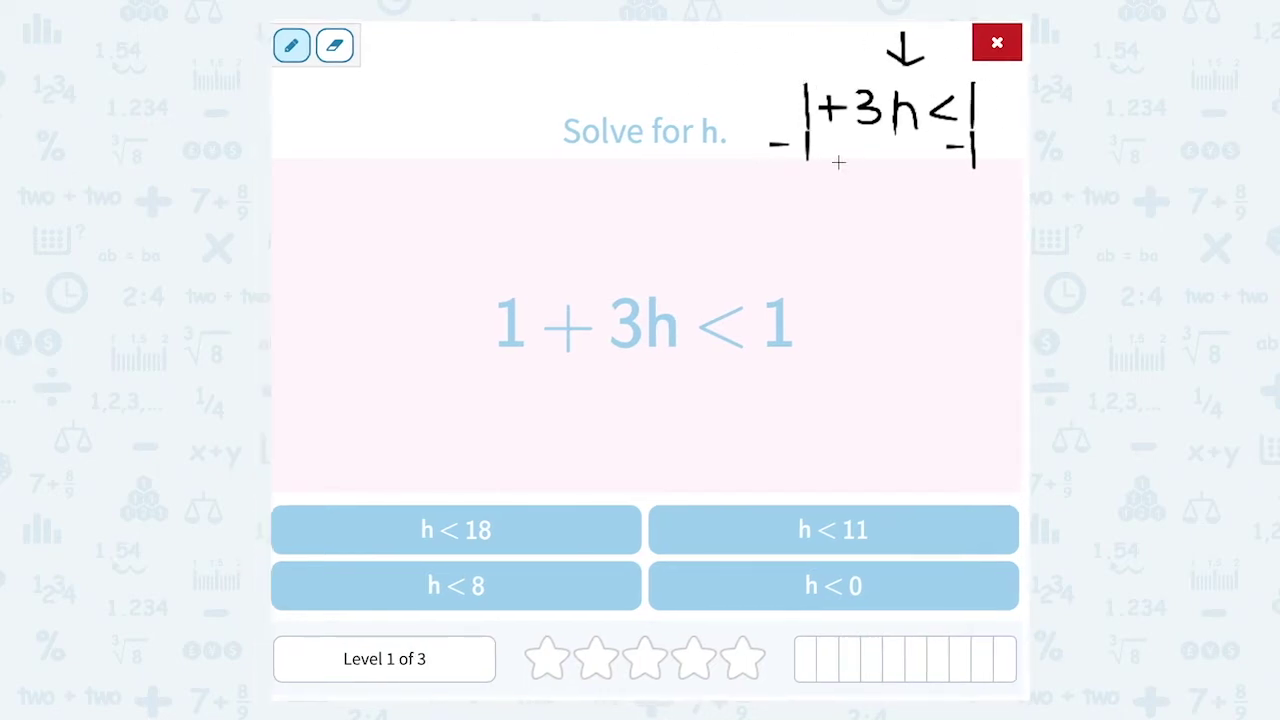
{"action": "left_click_drag", "start_coordinate": [820, 80], "coordinate": [775, 156]}
Reduce to 3h < 0, divide both sides by 3, and reach h < 0
{"action": "mouse_move", "coordinate": [838, 190]}
{"action": "left_mouse_down"}
{"action": "mouse_move", "coordinate": [832, 214]}
{"action": "mouse_move", "coordinate": [877, 200]}
{"action": "mouse_move", "coordinate": [888, 216]}
{"action": "mouse_move", "coordinate": [928, 218]}
{"action": "left_mouse_up"}
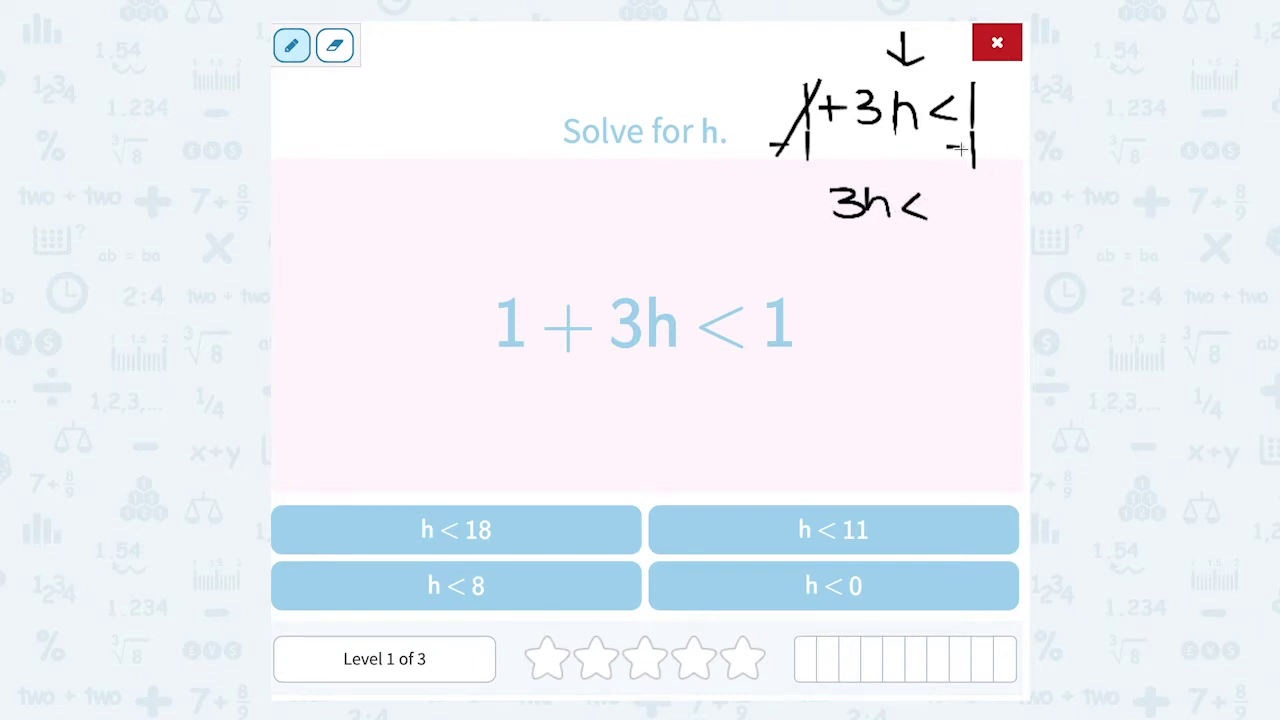
{"action": "mouse_move", "coordinate": [963, 194]}
{"action": "left_mouse_down"}
{"action": "mouse_move", "coordinate": [940, 212]}
{"action": "mouse_move", "coordinate": [978, 224]}
{"action": "mouse_move", "coordinate": [972, 192]}
{"action": "mouse_move", "coordinate": [958, 195]}
{"action": "left_mouse_up"}
{"action": "mouse_move", "coordinate": [829, 230]}
{"action": "left_mouse_down"}
{"action": "mouse_move", "coordinate": [904, 232]}
{"action": "mouse_move", "coordinate": [856, 266]}
{"action": "left_mouse_up"}
{"action": "mouse_move", "coordinate": [942, 235]}
{"action": "left_mouse_down"}
{"action": "mouse_move", "coordinate": [990, 232]}
{"action": "mouse_move", "coordinate": [960, 268]}
{"action": "left_mouse_up"}
{"action": "mouse_move", "coordinate": [868, 182]}
{"action": "left_mouse_down"}
{"action": "mouse_move", "coordinate": [836, 216]}
{"action": "mouse_move", "coordinate": [862, 272]}
{"action": "mouse_move", "coordinate": [860, 309]}
{"action": "mouse_move", "coordinate": [885, 329]}
{"action": "left_mouse_up"}
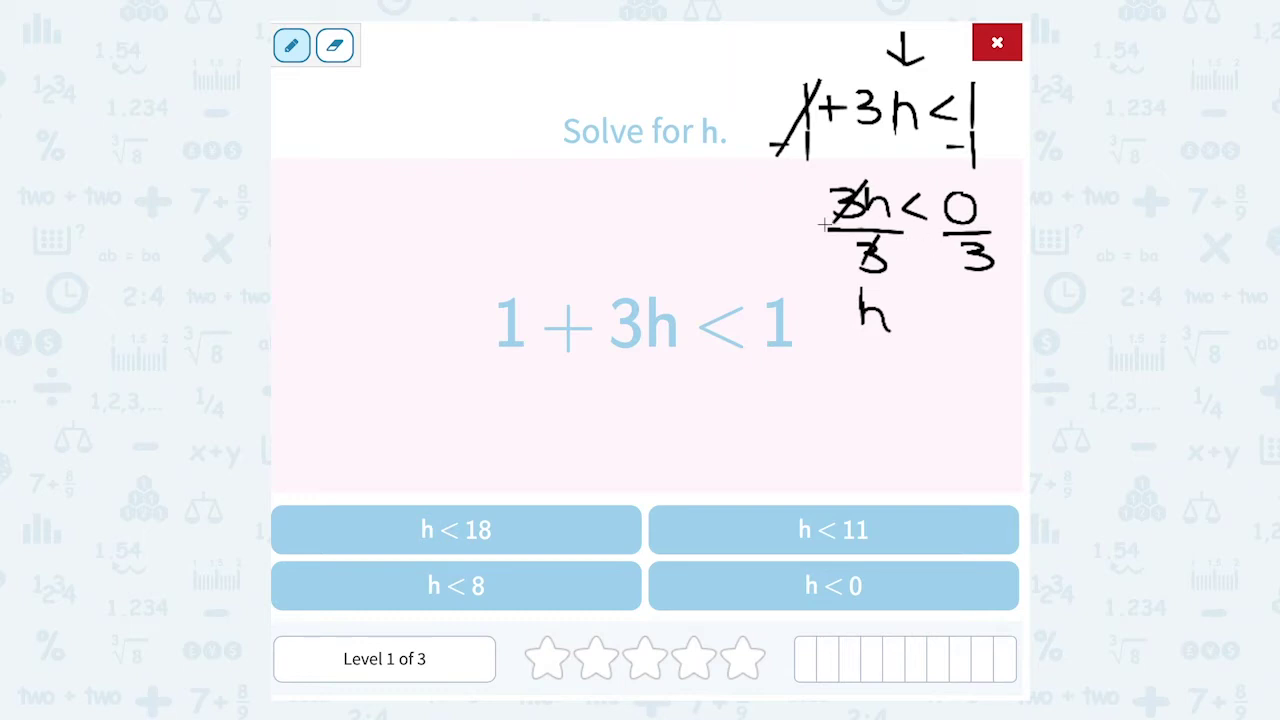
{"action": "mouse_move", "coordinate": [922, 297]}
{"action": "left_mouse_down"}
{"action": "mouse_move", "coordinate": [906, 310]}
{"action": "mouse_move", "coordinate": [928, 320]}
{"action": "left_mouse_up"}
{"action": "mouse_move", "coordinate": [958, 299]}
{"action": "left_mouse_down"}
{"action": "mouse_move", "coordinate": [934, 316]}
{"action": "mouse_move", "coordinate": [958, 332]}
{"action": "mouse_move", "coordinate": [965, 305]}
{"action": "left_mouse_up"}
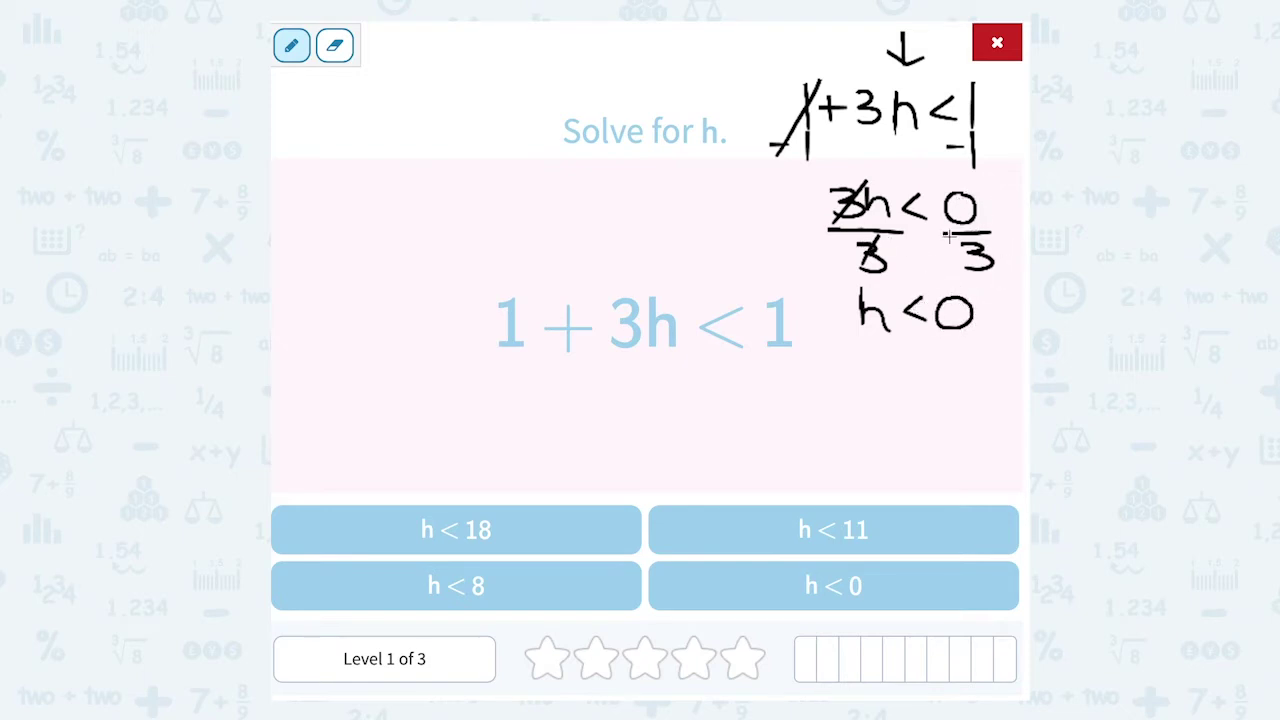
{"action": "left_click", "coordinate": [1008, 53]}
Select h < 0 as the answer, then handwrite −2 + 3s ≥ 1 on the scratchpad
{"action": "left_click", "coordinate": [906, 588]}
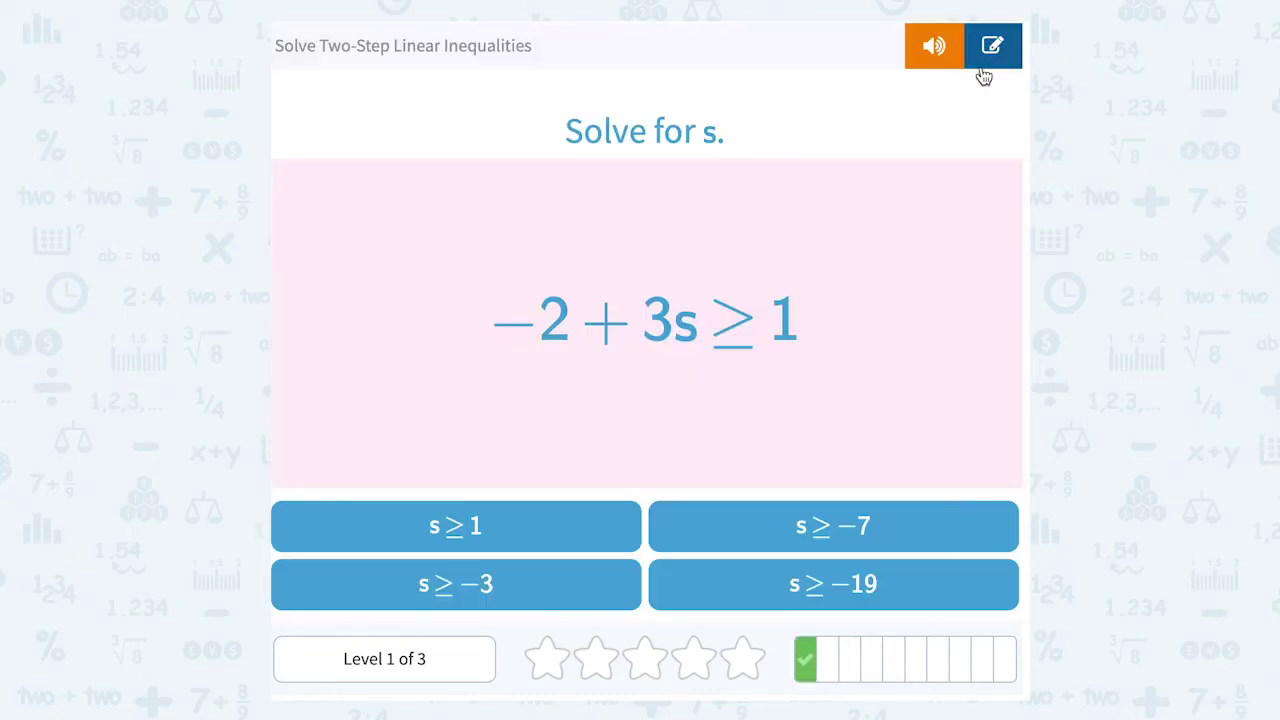
{"action": "left_click", "coordinate": [990, 50]}
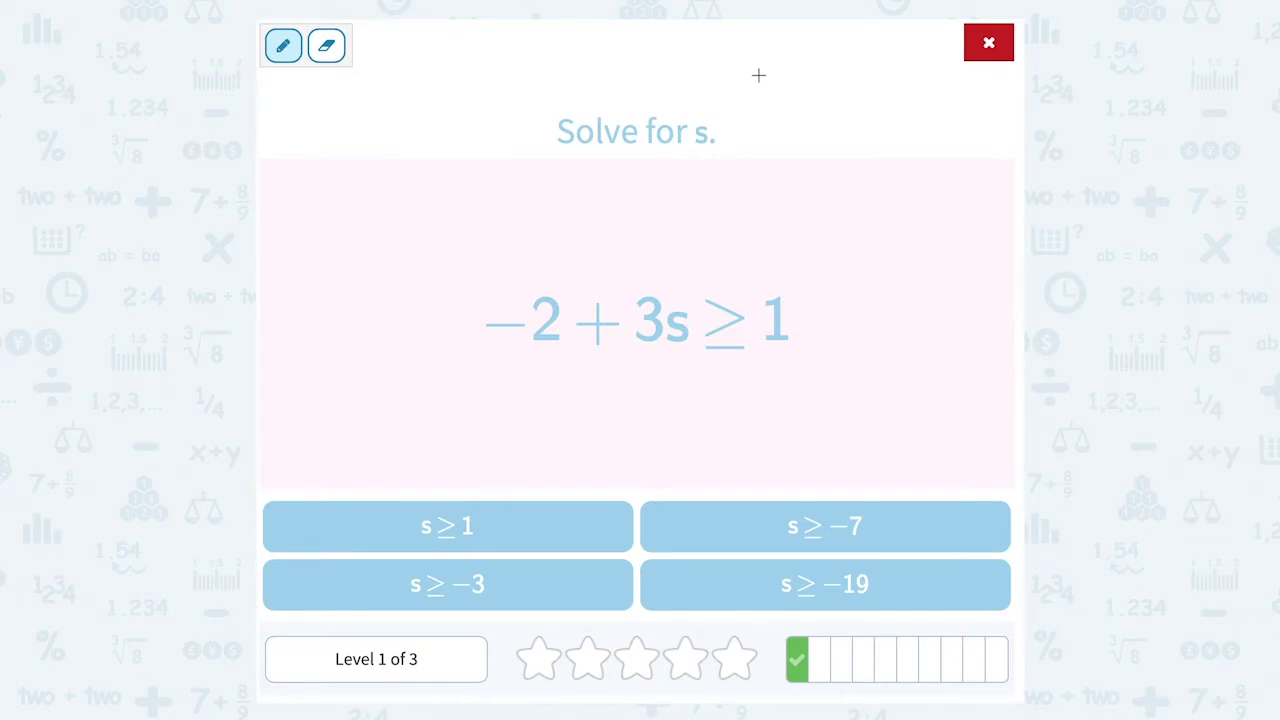
{"action": "mouse_move", "coordinate": [760, 99]}
{"action": "left_mouse_down"}
{"action": "mouse_move", "coordinate": [815, 100]}
{"action": "mouse_move", "coordinate": [792, 114]}
{"action": "mouse_move", "coordinate": [836, 110]}
{"action": "mouse_move", "coordinate": [862, 80]}
{"action": "mouse_move", "coordinate": [877, 106]}
{"action": "mouse_move", "coordinate": [858, 111]}
{"action": "left_mouse_up"}
{"action": "mouse_move", "coordinate": [900, 86]}
{"action": "left_mouse_down"}
{"action": "mouse_move", "coordinate": [903, 106]}
{"action": "mouse_move", "coordinate": [881, 110]}
{"action": "mouse_move", "coordinate": [930, 90]}
{"action": "mouse_move", "coordinate": [935, 103]}
{"action": "left_mouse_up"}
{"action": "left_click_drag", "start_coordinate": [946, 83], "coordinate": [953, 110]}
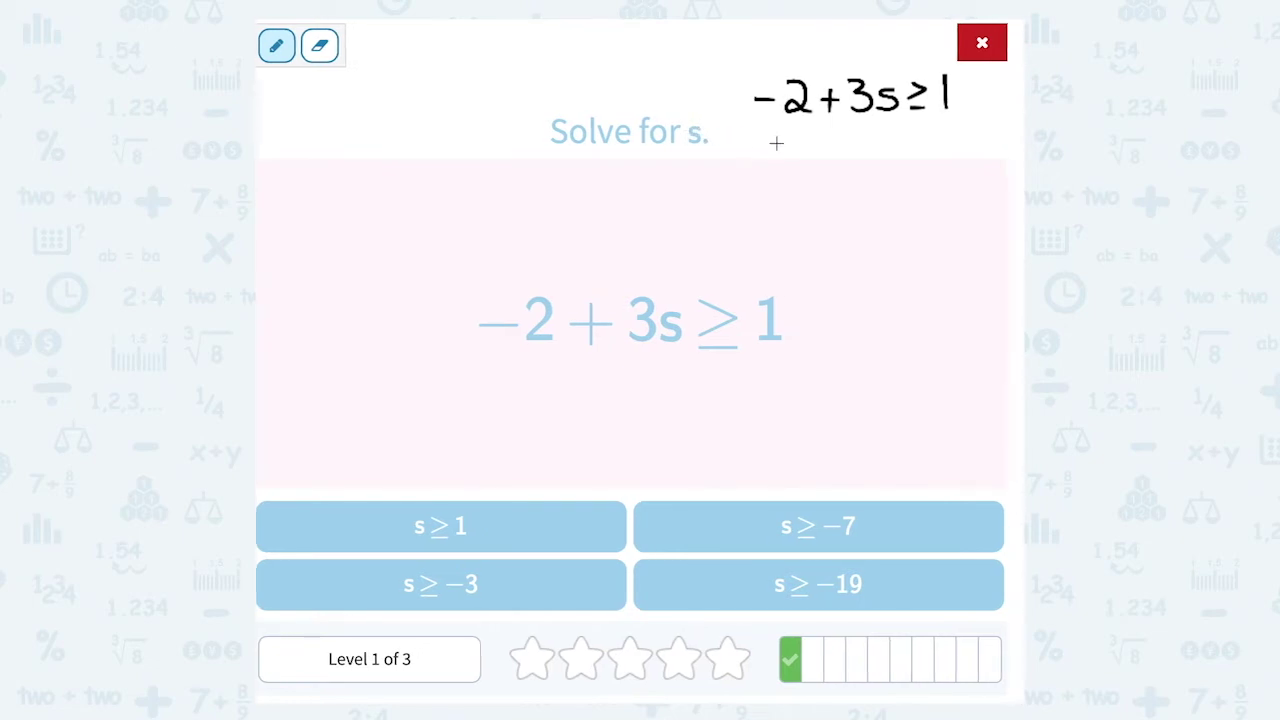
Add 2 to both sides, cancelling the −2, to get 3s ≥ 3
{"action": "mouse_move", "coordinate": [760, 118]}
{"action": "left_mouse_down"}
{"action": "mouse_move", "coordinate": [760, 145]}
{"action": "mouse_move", "coordinate": [784, 126]}
{"action": "mouse_move", "coordinate": [797, 131]}
{"action": "mouse_move", "coordinate": [781, 147]}
{"action": "mouse_move", "coordinate": [808, 146]}
{"action": "left_mouse_up"}
{"action": "mouse_move", "coordinate": [941, 124]}
{"action": "left_mouse_down"}
{"action": "mouse_move", "coordinate": [941, 148]}
{"action": "mouse_move", "coordinate": [985, 140]}
{"action": "left_mouse_up"}
{"action": "left_click_drag", "start_coordinate": [816, 58], "coordinate": [752, 150]}
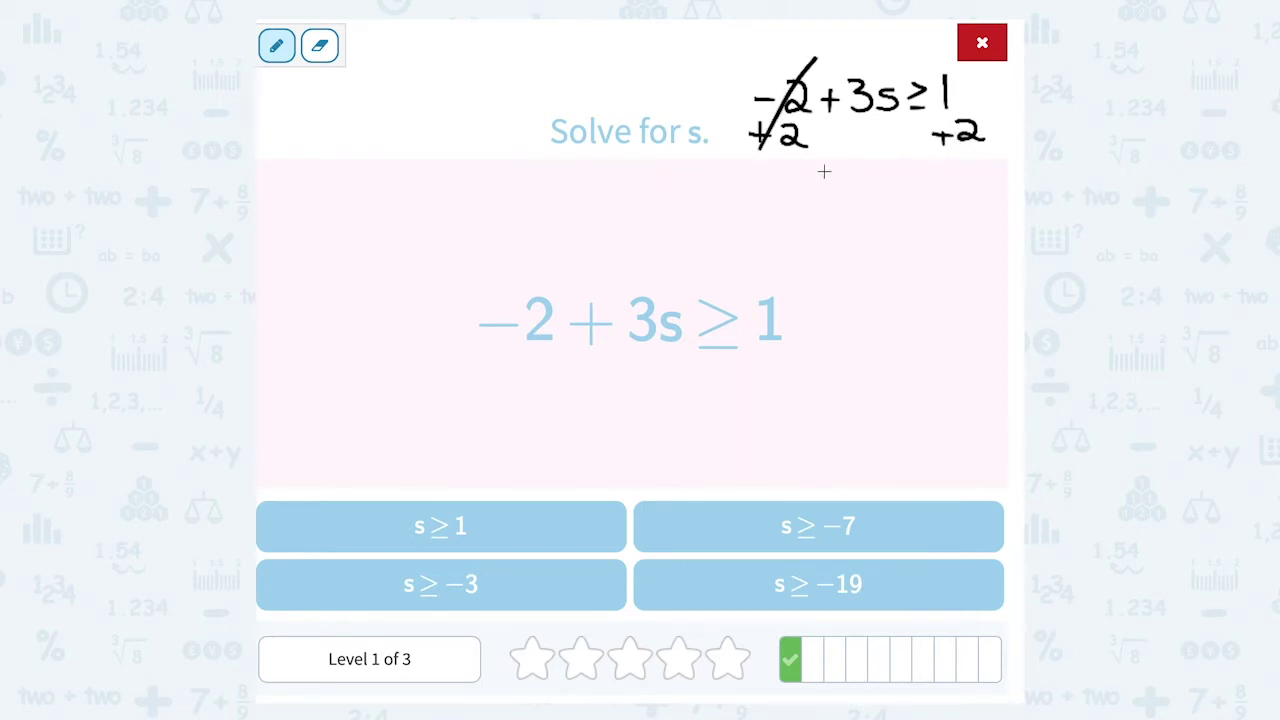
{"action": "mouse_move", "coordinate": [816, 177]}
{"action": "left_mouse_down"}
{"action": "mouse_move", "coordinate": [828, 185]}
{"action": "mouse_move", "coordinate": [814, 205]}
{"action": "mouse_move", "coordinate": [904, 184]}
{"action": "mouse_move", "coordinate": [890, 194]}
{"action": "left_mouse_up"}
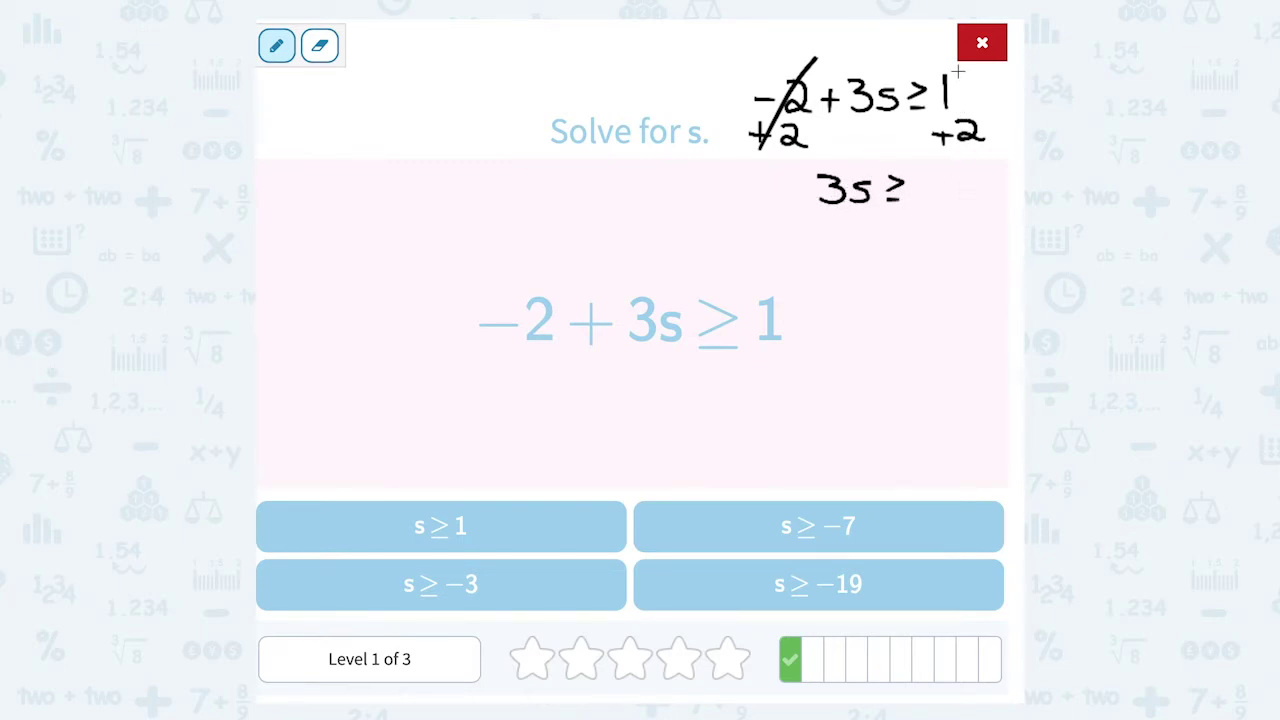
{"action": "mouse_move", "coordinate": [915, 175]}
{"action": "left_mouse_down"}
{"action": "mouse_move", "coordinate": [944, 198]}
{"action": "mouse_move", "coordinate": [918, 206]}
{"action": "left_mouse_up"}
Divide both sides by 3 to reach s ≥ 1
{"action": "mouse_move", "coordinate": [815, 212]}
{"action": "left_mouse_down"}
{"action": "mouse_move", "coordinate": [873, 213]}
{"action": "mouse_move", "coordinate": [836, 246]}
{"action": "left_mouse_up"}
{"action": "mouse_move", "coordinate": [912, 212]}
{"action": "left_mouse_down"}
{"action": "mouse_move", "coordinate": [944, 212]}
{"action": "mouse_move", "coordinate": [940, 236]}
{"action": "mouse_move", "coordinate": [912, 247]}
{"action": "left_mouse_up"}
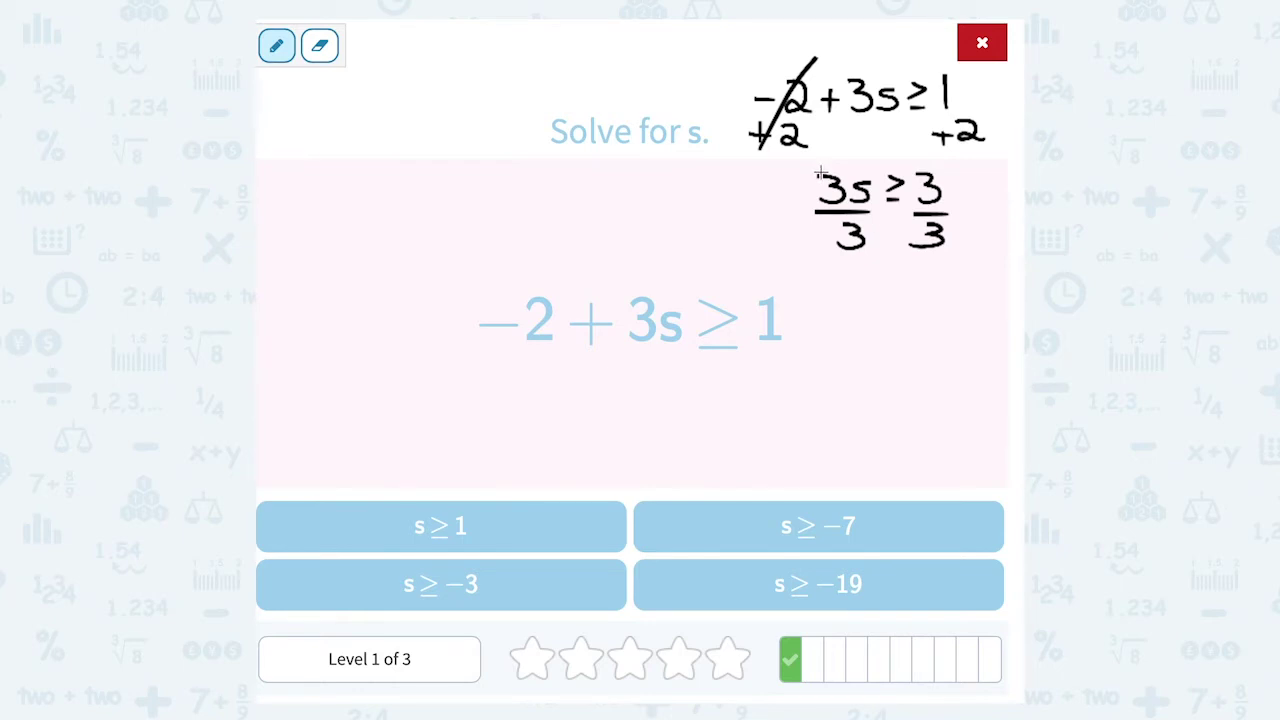
{"action": "left_click_drag", "start_coordinate": [828, 161], "coordinate": [832, 180]}
{"action": "mouse_move", "coordinate": [848, 226]}
{"action": "left_mouse_down"}
{"action": "mouse_move", "coordinate": [852, 302]}
{"action": "mouse_move", "coordinate": [840, 315]}
{"action": "mouse_move", "coordinate": [898, 313]}
{"action": "left_mouse_up"}
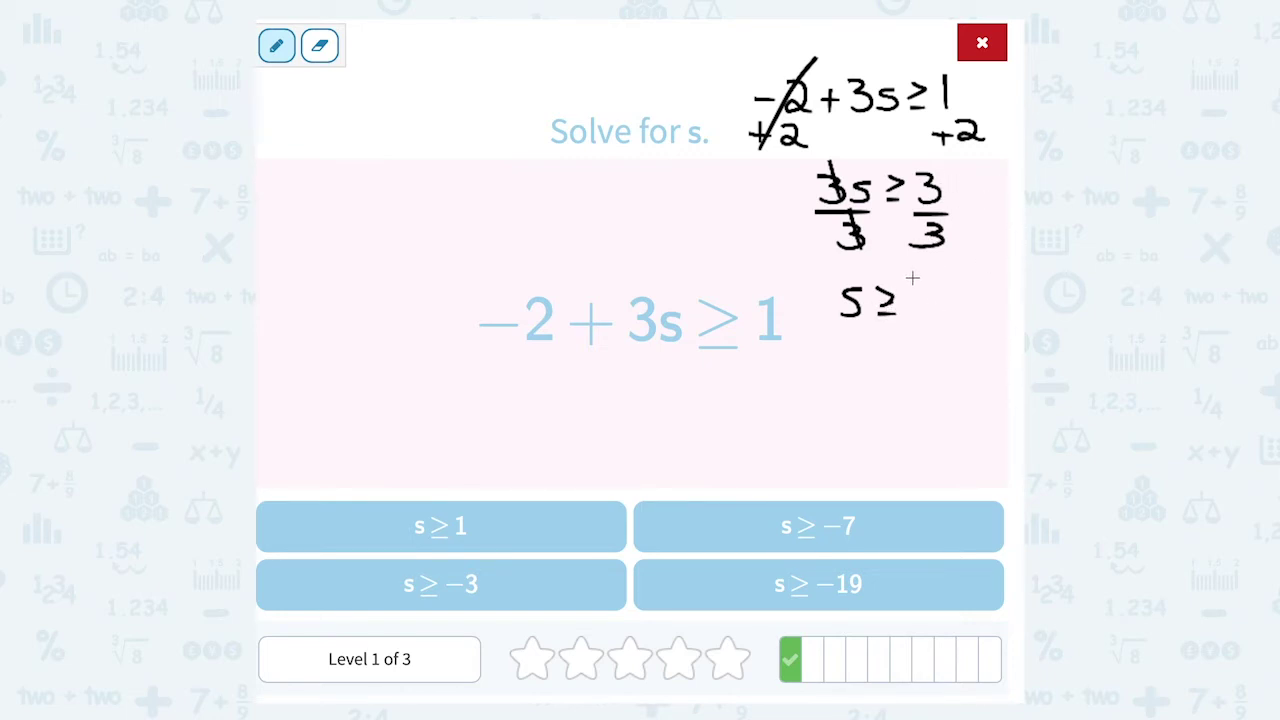
{"action": "left_click_drag", "start_coordinate": [912, 281], "coordinate": [913, 312]}
{"action": "left_click", "coordinate": [983, 43]}
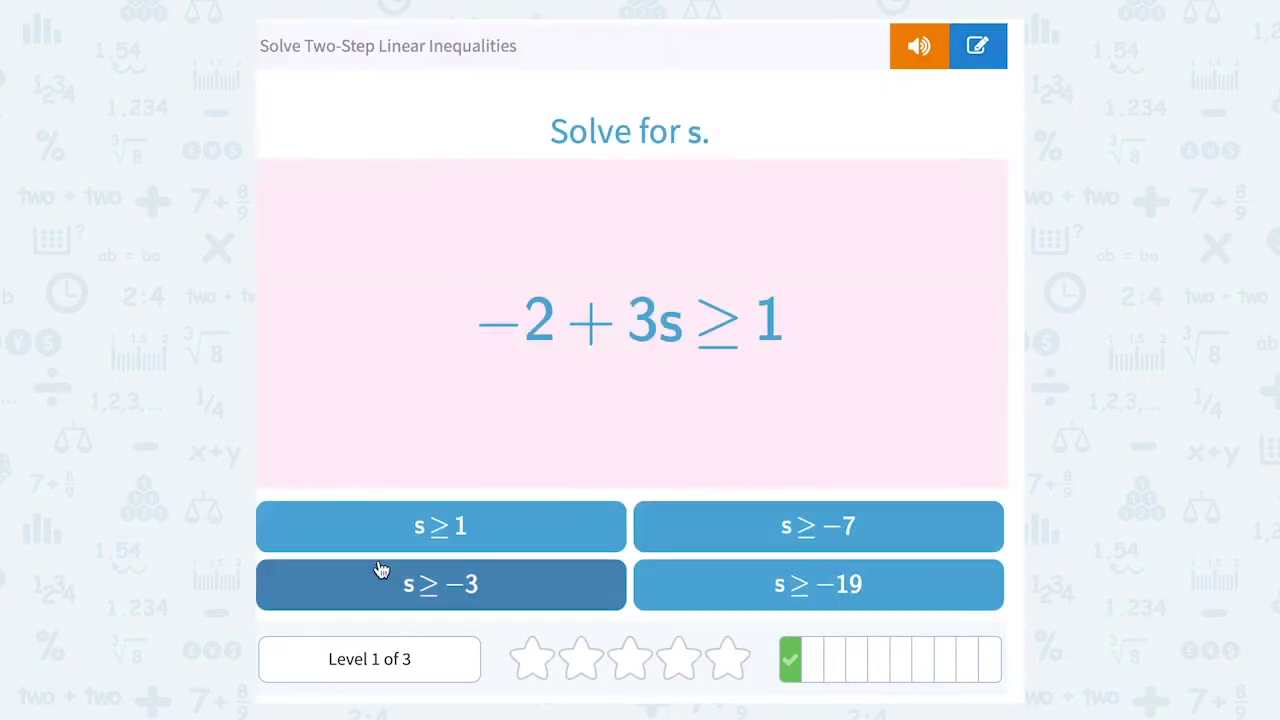
Submit s ≥ 1, handwrite −3 + 2k ≥ 3, and add 3 to both sides to get 2k ≥ 6
{"action": "left_click", "coordinate": [457, 525]}
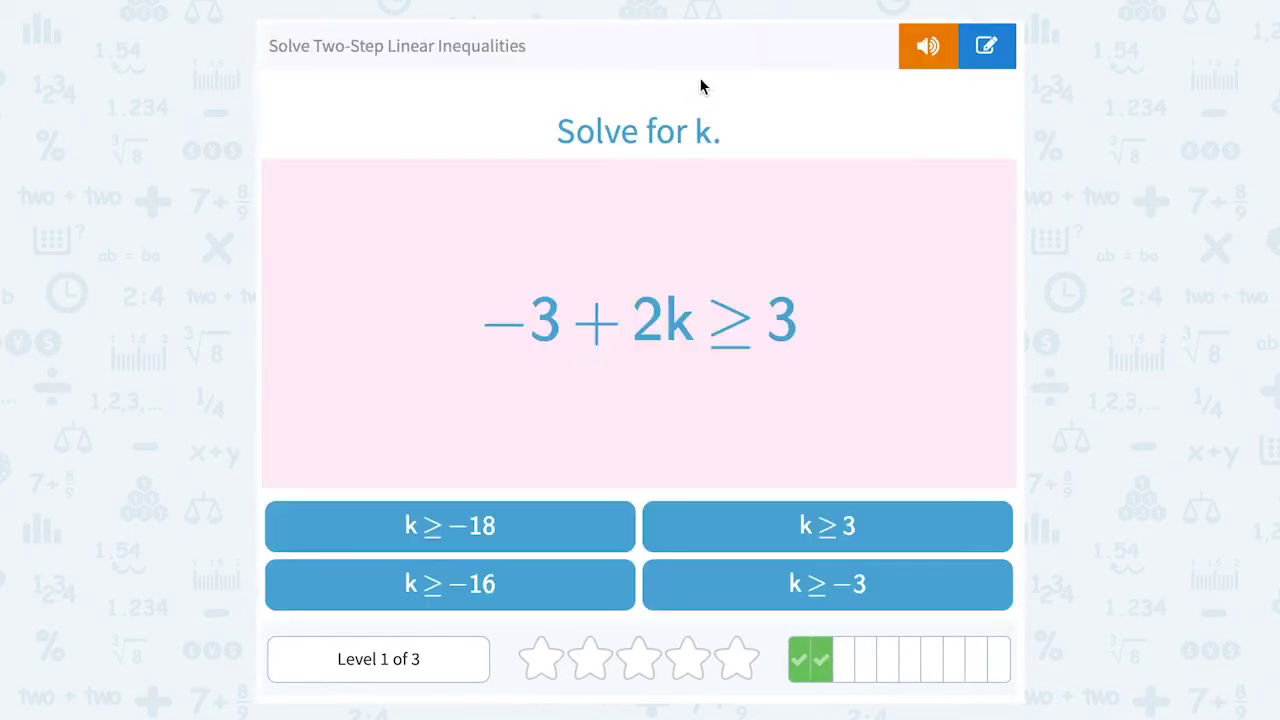
{"action": "left_click", "coordinate": [995, 50]}
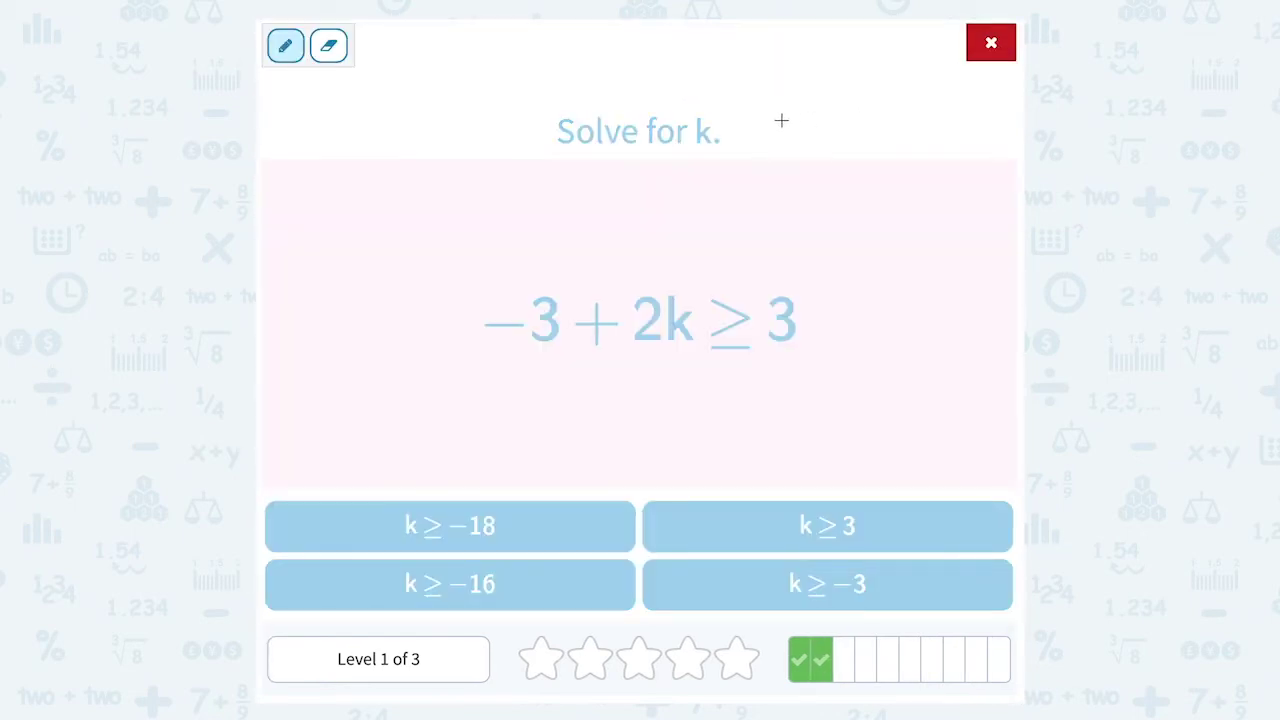
{"action": "mouse_move", "coordinate": [765, 127]}
{"action": "left_mouse_down"}
{"action": "mouse_move", "coordinate": [820, 108]}
{"action": "mouse_move", "coordinate": [826, 134]}
{"action": "mouse_move", "coordinate": [797, 140]}
{"action": "mouse_move", "coordinate": [856, 128]}
{"action": "mouse_move", "coordinate": [893, 145]}
{"action": "mouse_move", "coordinate": [900, 128]}
{"action": "mouse_move", "coordinate": [924, 143]}
{"action": "mouse_move", "coordinate": [928, 127]}
{"action": "mouse_move", "coordinate": [972, 115]}
{"action": "mouse_move", "coordinate": [960, 128]}
{"action": "left_mouse_up"}
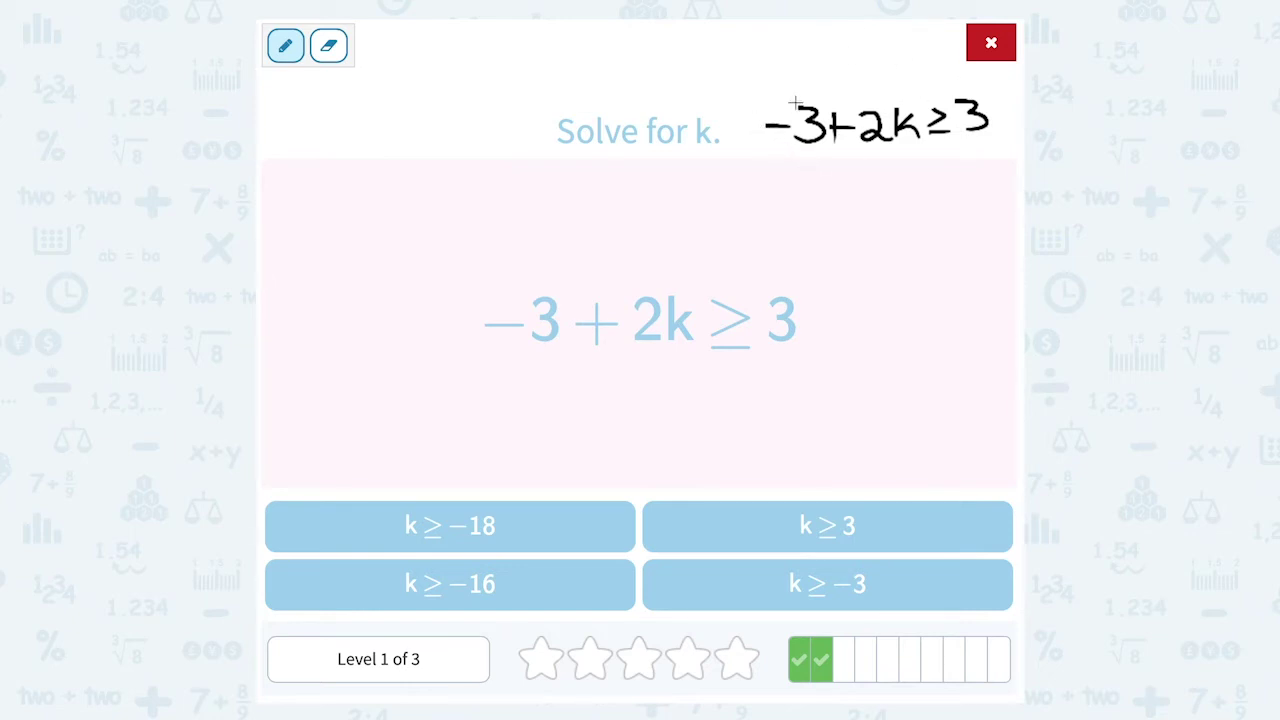
{"action": "mouse_move", "coordinate": [773, 155]}
{"action": "left_mouse_down"}
{"action": "mouse_move", "coordinate": [773, 177]}
{"action": "mouse_move", "coordinate": [797, 177]}
{"action": "left_mouse_up"}
{"action": "mouse_move", "coordinate": [945, 152]}
{"action": "left_mouse_down"}
{"action": "mouse_move", "coordinate": [945, 176]}
{"action": "mouse_move", "coordinate": [980, 164]}
{"action": "mouse_move", "coordinate": [951, 176]}
{"action": "left_mouse_up"}
{"action": "mouse_move", "coordinate": [833, 74]}
{"action": "left_mouse_down"}
{"action": "mouse_move", "coordinate": [776, 200]}
{"action": "mouse_move", "coordinate": [829, 234]}
{"action": "mouse_move", "coordinate": [920, 234]}
{"action": "left_mouse_up"}
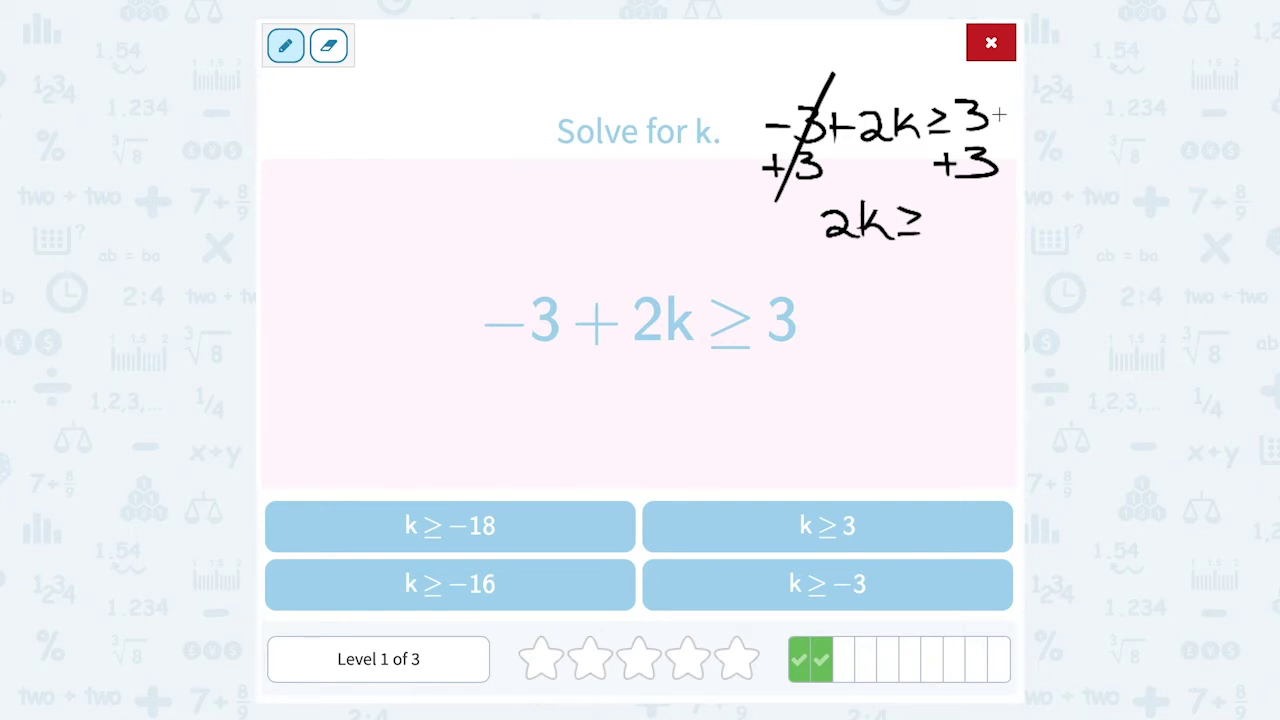
{"action": "mouse_move", "coordinate": [948, 205]}
{"action": "left_mouse_down"}
{"action": "mouse_move", "coordinate": [960, 234]}
{"action": "mouse_move", "coordinate": [942, 226]}
{"action": "left_mouse_up"}
Divide both sides by 2, cancelling the 2s, to reach k ≥ 3
{"action": "mouse_move", "coordinate": [820, 250]}
{"action": "left_mouse_down"}
{"action": "mouse_move", "coordinate": [888, 252]}
{"action": "mouse_move", "coordinate": [855, 285]}
{"action": "mouse_move", "coordinate": [886, 296]}
{"action": "left_mouse_up"}
{"action": "mouse_move", "coordinate": [926, 250]}
{"action": "left_mouse_down"}
{"action": "mouse_move", "coordinate": [982, 250]}
{"action": "mouse_move", "coordinate": [958, 292]}
{"action": "mouse_move", "coordinate": [990, 289]}
{"action": "left_mouse_up"}
{"action": "mouse_move", "coordinate": [840, 202]}
{"action": "left_mouse_down"}
{"action": "mouse_move", "coordinate": [824, 226]}
{"action": "mouse_move", "coordinate": [870, 292]}
{"action": "mouse_move", "coordinate": [870, 362]}
{"action": "mouse_move", "coordinate": [882, 334]}
{"action": "mouse_move", "coordinate": [912, 360]}
{"action": "mouse_move", "coordinate": [912, 342]}
{"action": "left_mouse_up"}
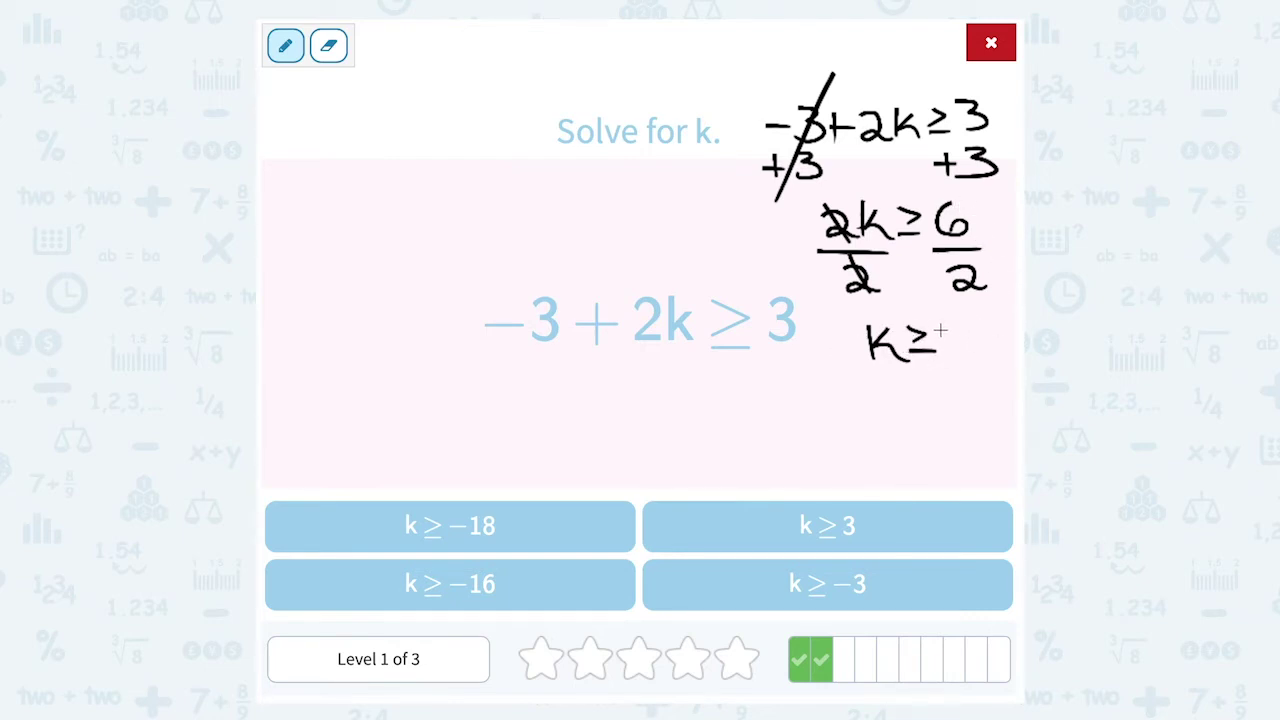
{"action": "mouse_move", "coordinate": [941, 323]}
{"action": "left_mouse_down"}
{"action": "mouse_move", "coordinate": [970, 337]}
{"action": "mouse_move", "coordinate": [944, 351]}
{"action": "left_mouse_up"}
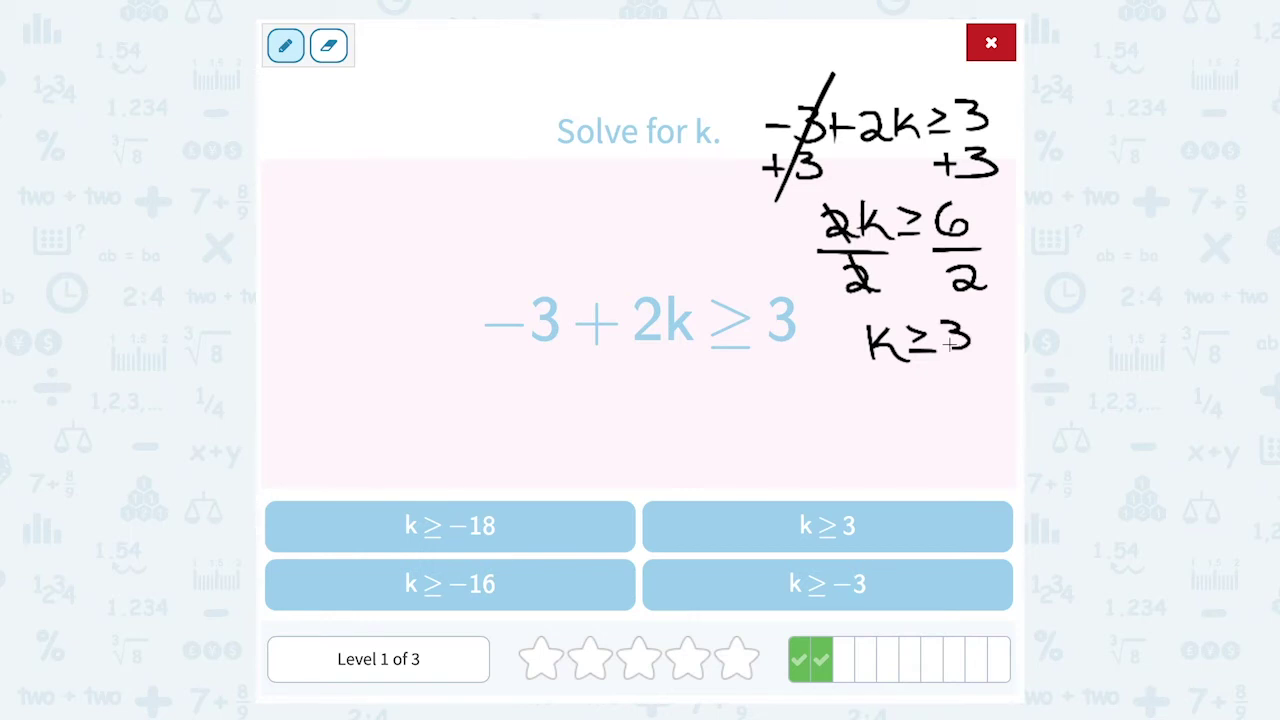